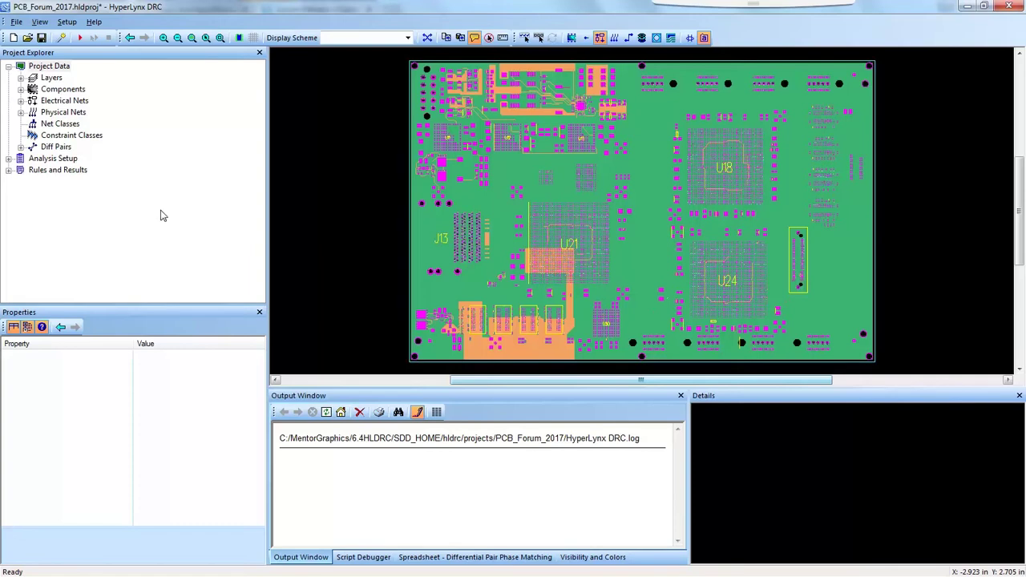
- Expand Rules and Results > Rules > SerDes_New_Rules and select the Differential Pair Phase Matching rule
{"action": "left_click", "coordinate": [9, 170]}
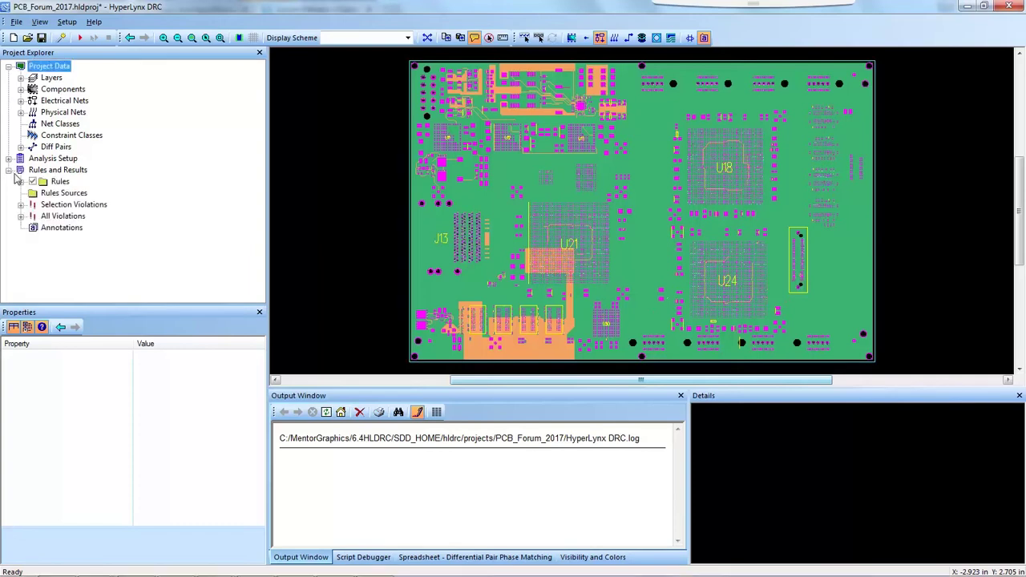
{"action": "left_click", "coordinate": [20, 182]}
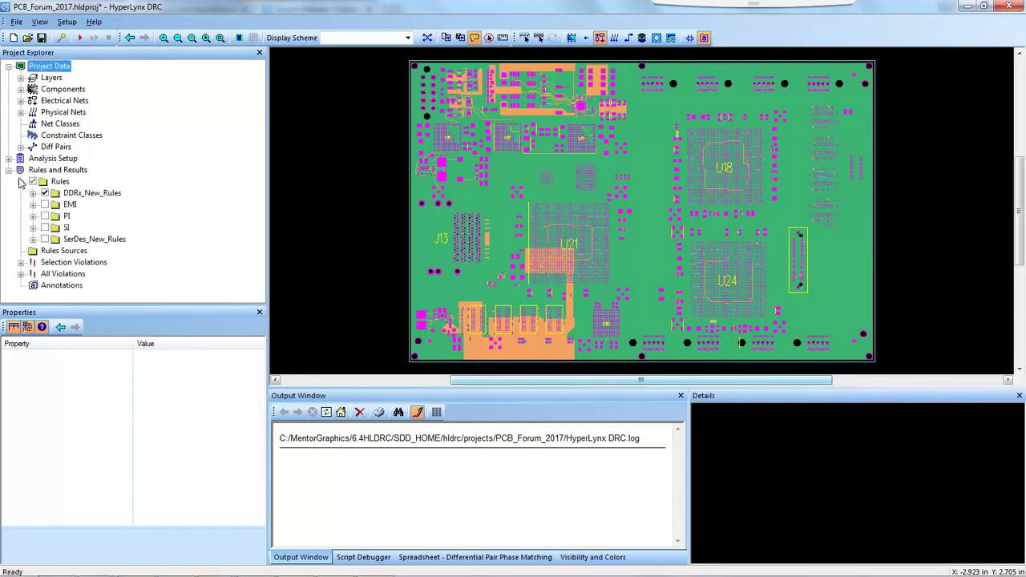
{"action": "left_click", "coordinate": [33, 239]}
{"action": "left_click", "coordinate": [104, 264]}
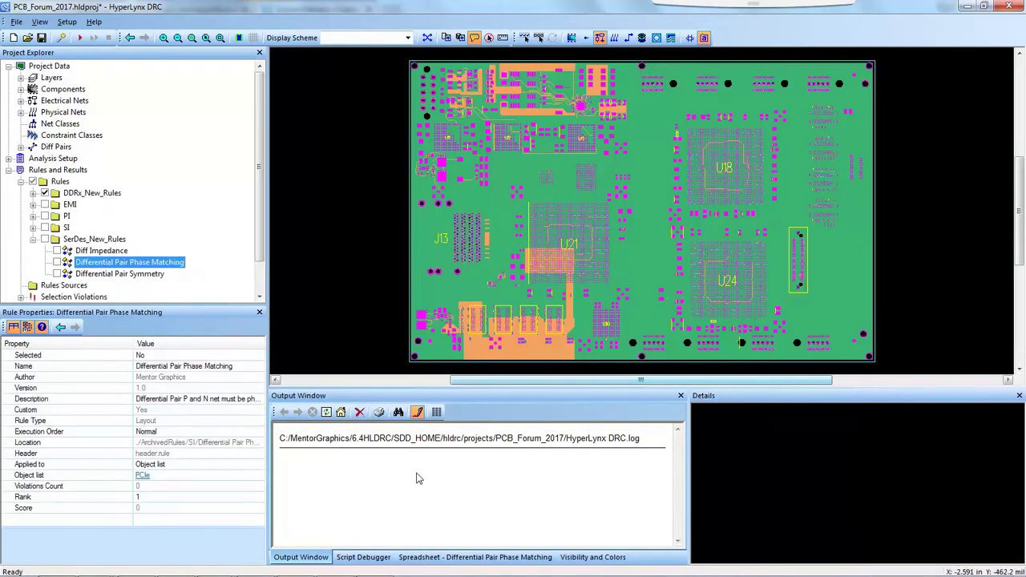
- Display the rule's help page and parameters (20 mil skews, 500 mil running length, U21 to J13), scrolling to the diagram
{"action": "left_click", "coordinate": [483, 556]}
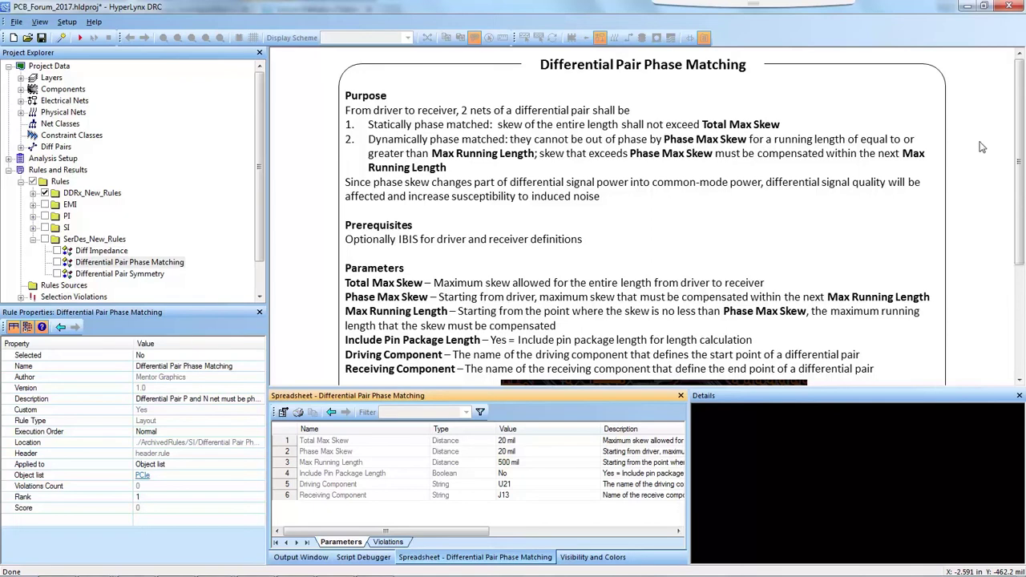
{"action": "left_click_drag", "start_coordinate": [1019, 144], "coordinate": [1013, 233]}
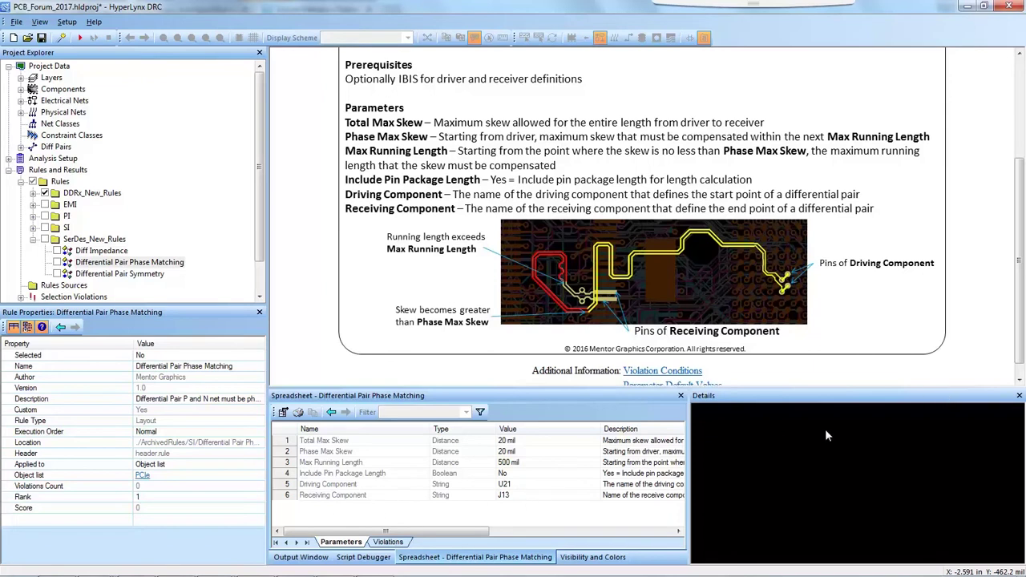
- Inspect the U21 Driving Component value, leaving it unchanged
{"action": "left_click", "coordinate": [573, 484]}
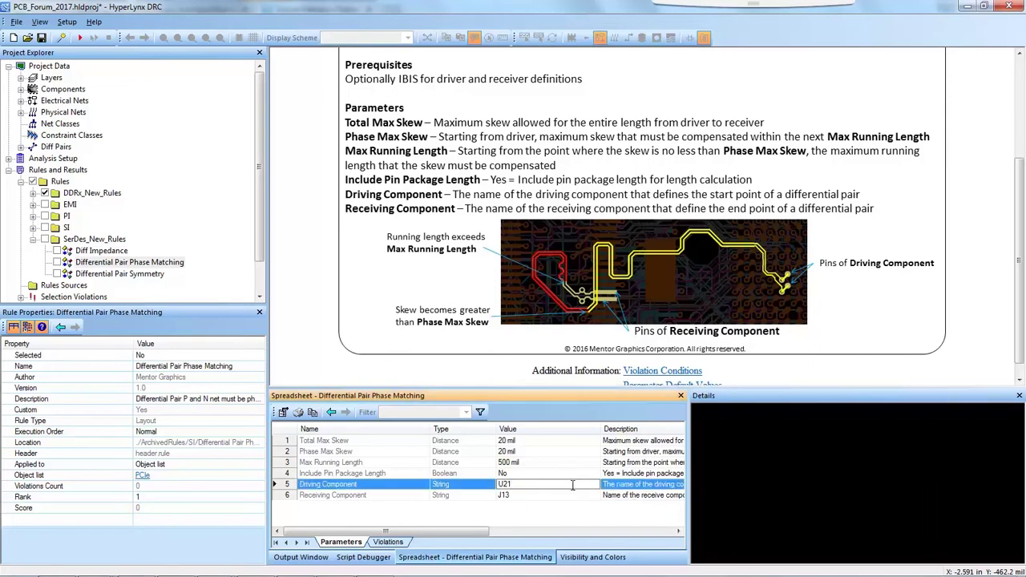
{"action": "left_click_drag", "start_coordinate": [518, 489], "coordinate": [489, 496]}
{"action": "left_click", "coordinate": [541, 486]}
{"action": "left_click", "coordinate": [856, 255]}
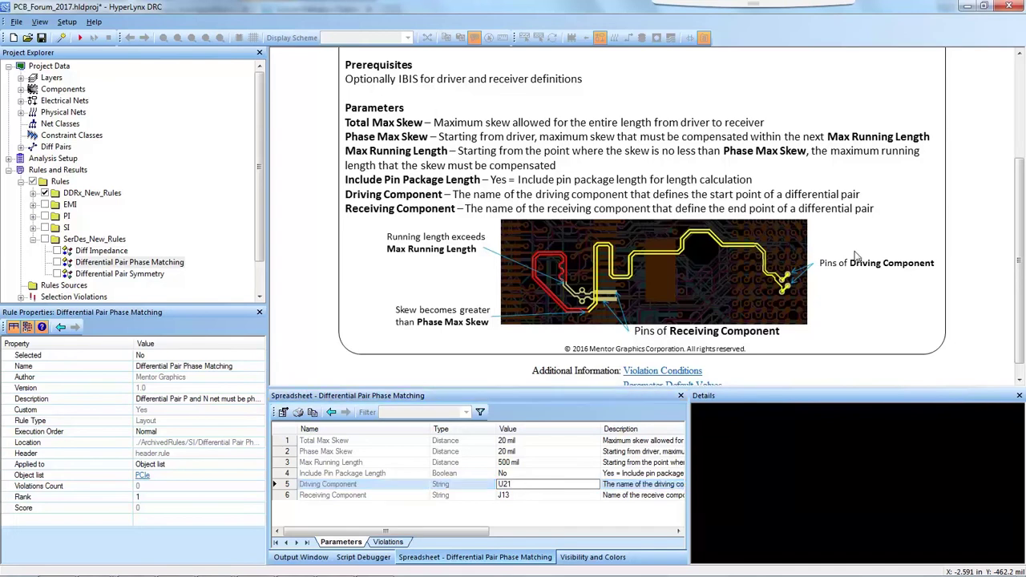
{"action": "scroll", "coordinate": [856, 255], "scroll_direction": "up", "scroll_amount": 4}
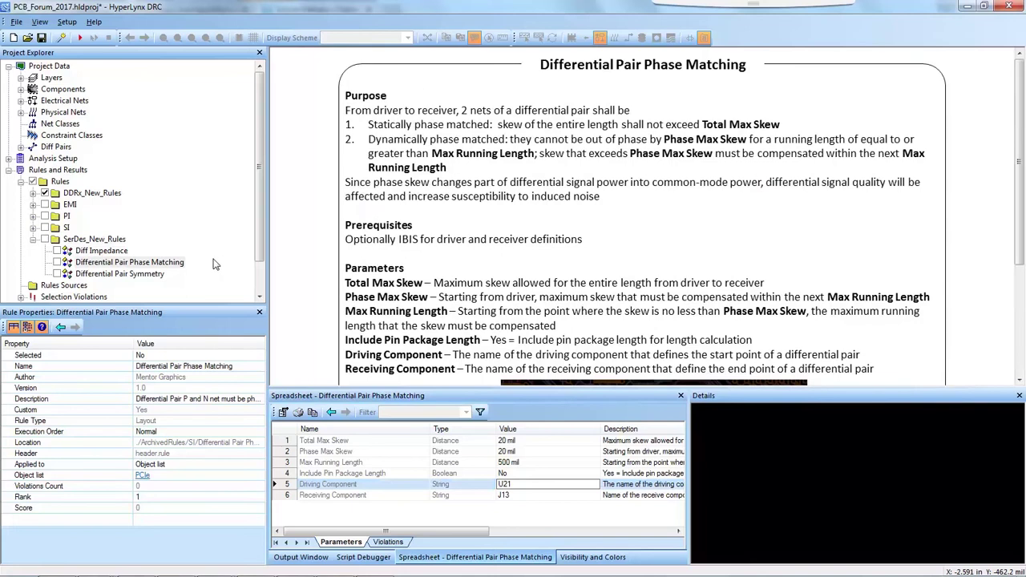
- Enable the Differential Pair Phase Matching rule and view its PCIe diff pair object list
{"action": "left_click", "coordinate": [57, 262]}
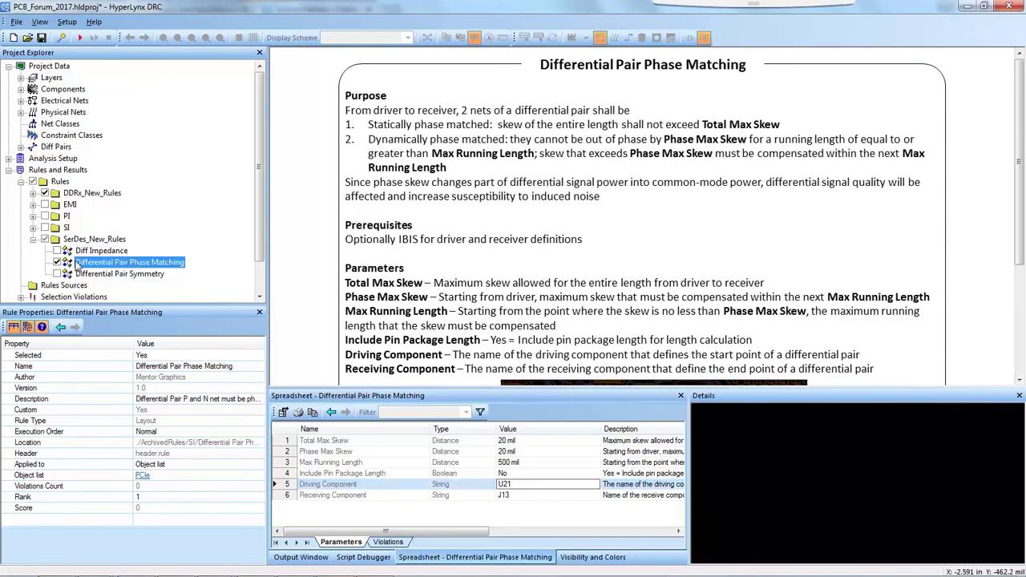
{"action": "left_click", "coordinate": [142, 476]}
{"action": "mouse_move", "coordinate": [678, 450]}
{"action": "left_mouse_down"}
{"action": "mouse_move", "coordinate": [679, 524]}
{"action": "mouse_move", "coordinate": [678, 446]}
{"action": "left_mouse_up"}
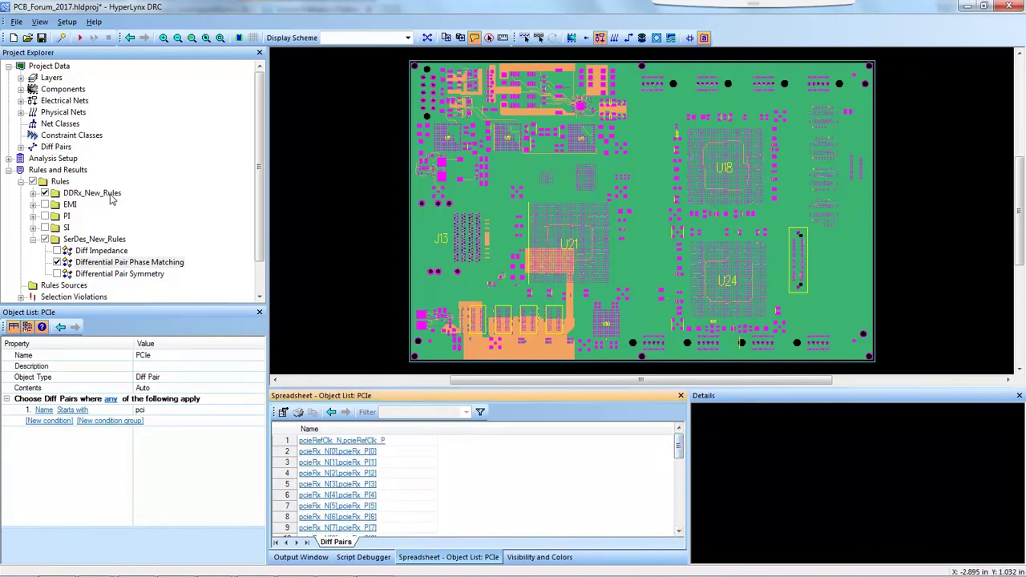
- Execute the Differential Pair Phase Matching rule, getting 4 violations, and redisplay its parameters
{"action": "left_click", "coordinate": [103, 251]}
{"action": "left_click", "coordinate": [105, 262]}
{"action": "right_click", "coordinate": [108, 262]}
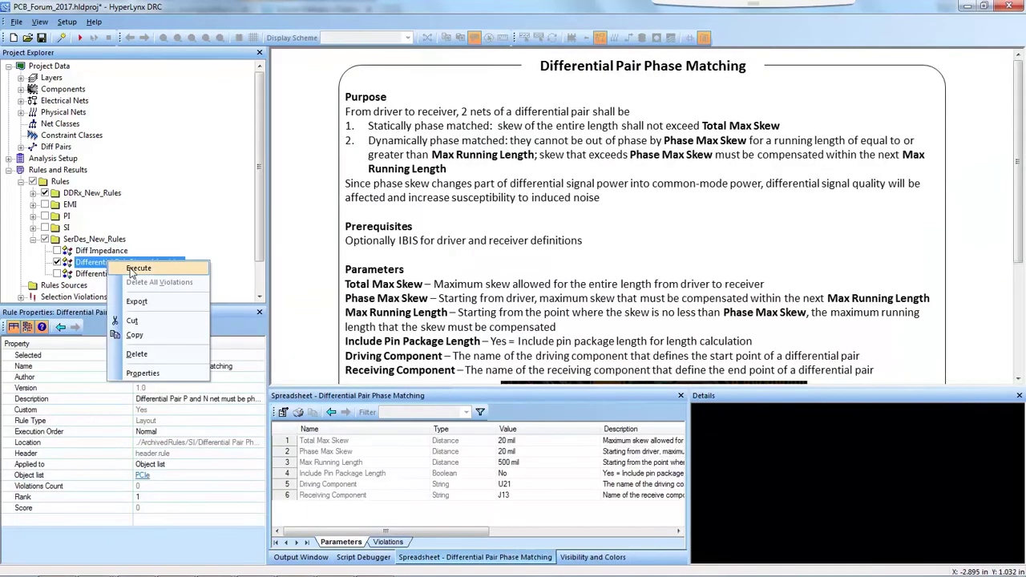
{"action": "left_click", "coordinate": [135, 270]}
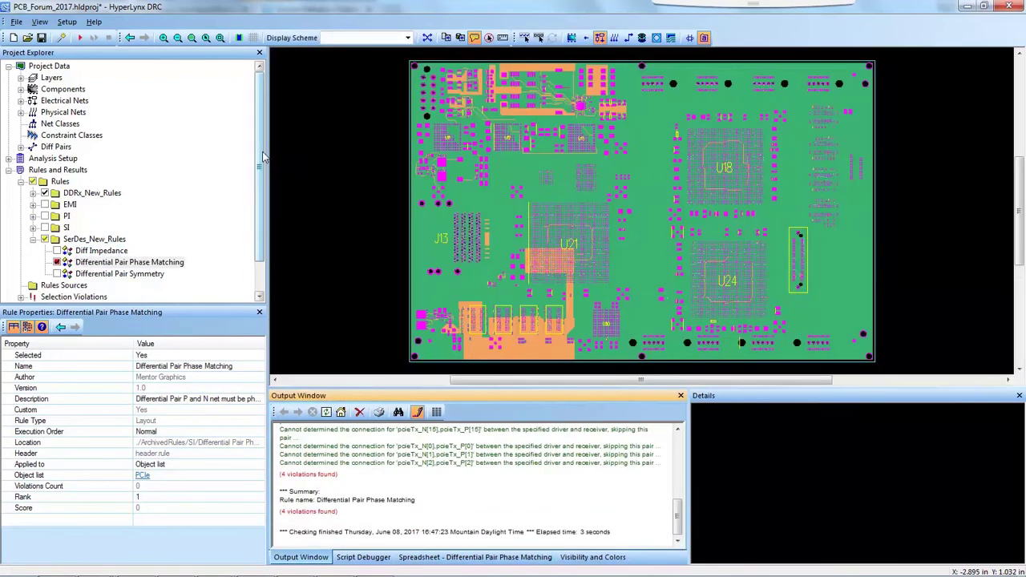
{"action": "left_click", "coordinate": [446, 557]}
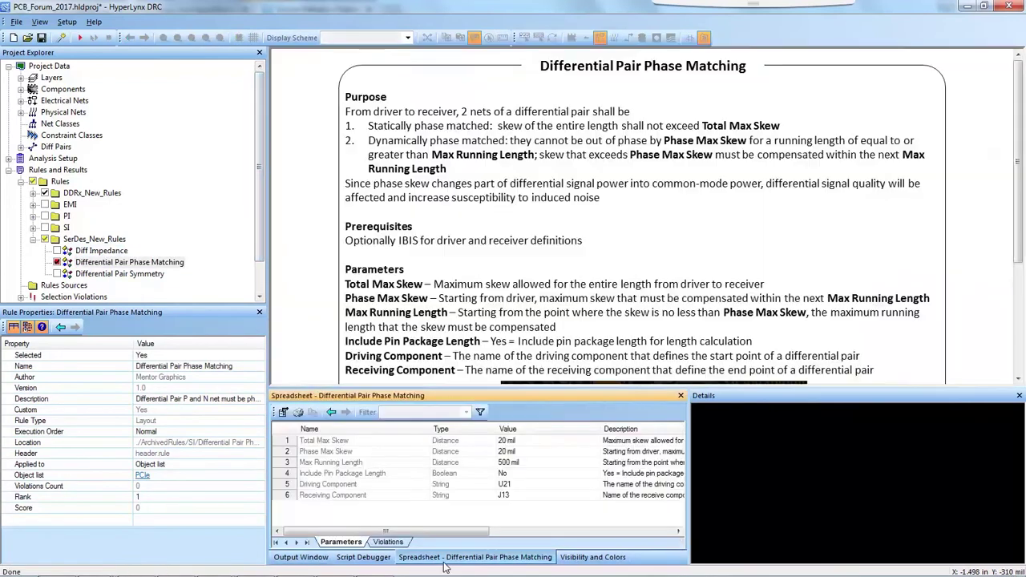
- List the 4 violations and highlight violation 2 in red and yellow on the board
{"action": "left_click", "coordinate": [389, 542]}
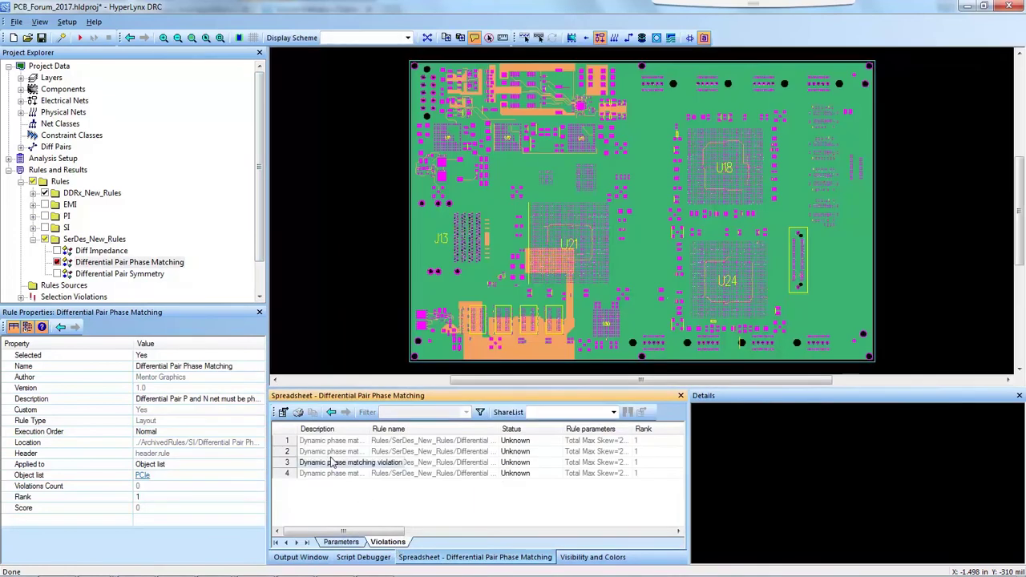
{"action": "left_click", "coordinate": [328, 452]}
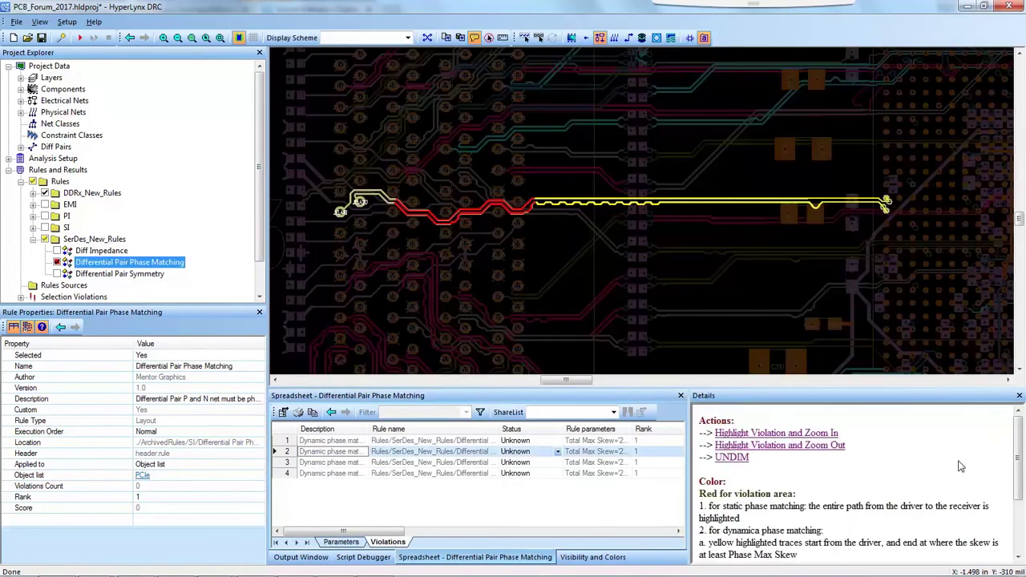
{"action": "left_click_drag", "start_coordinate": [1021, 441], "coordinate": [1022, 474]}
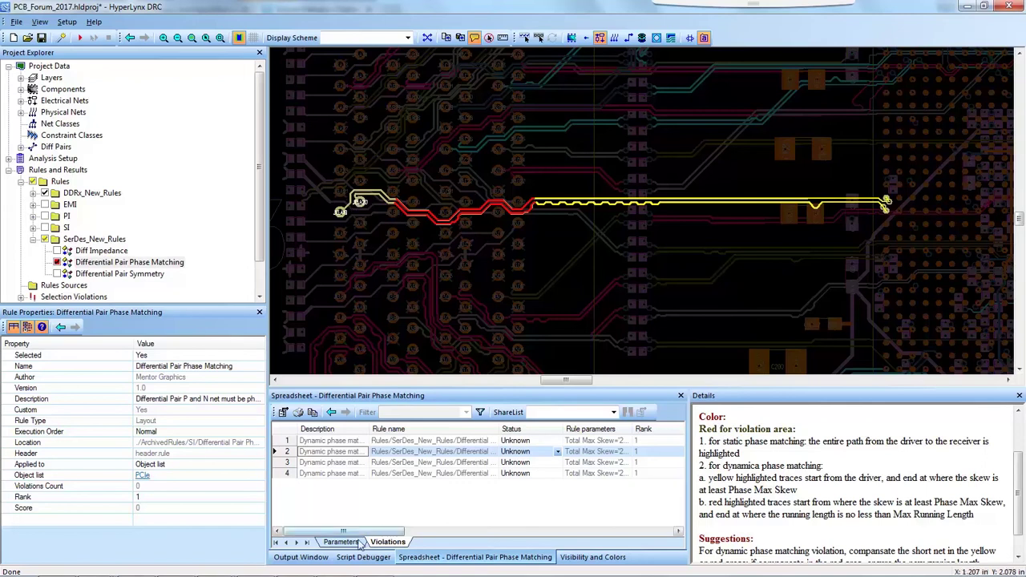
{"action": "left_click", "coordinate": [341, 542]}
{"action": "left_click_drag", "start_coordinate": [1014, 177], "coordinate": [1016, 299]}
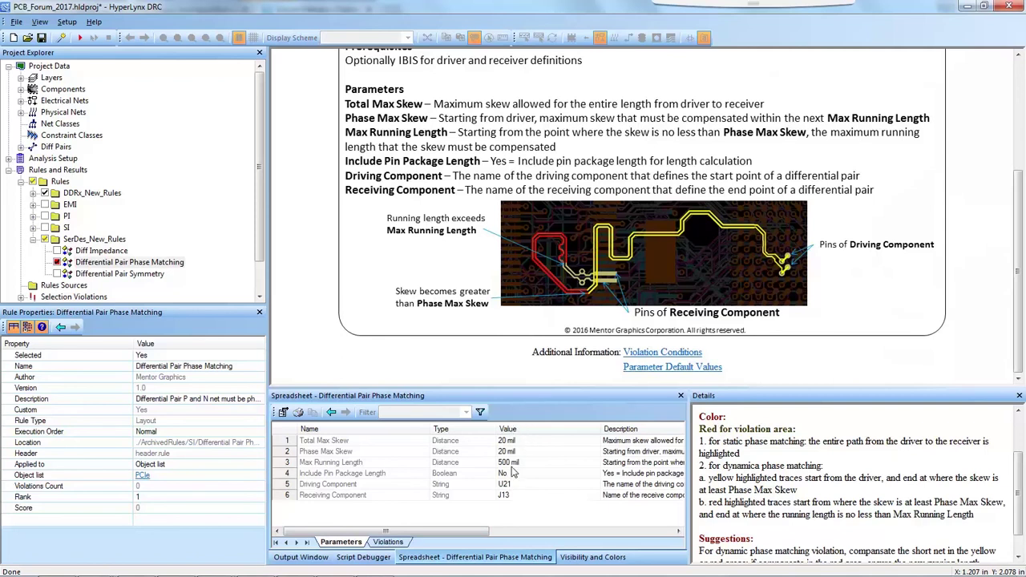
{"action": "left_click", "coordinate": [388, 541]}
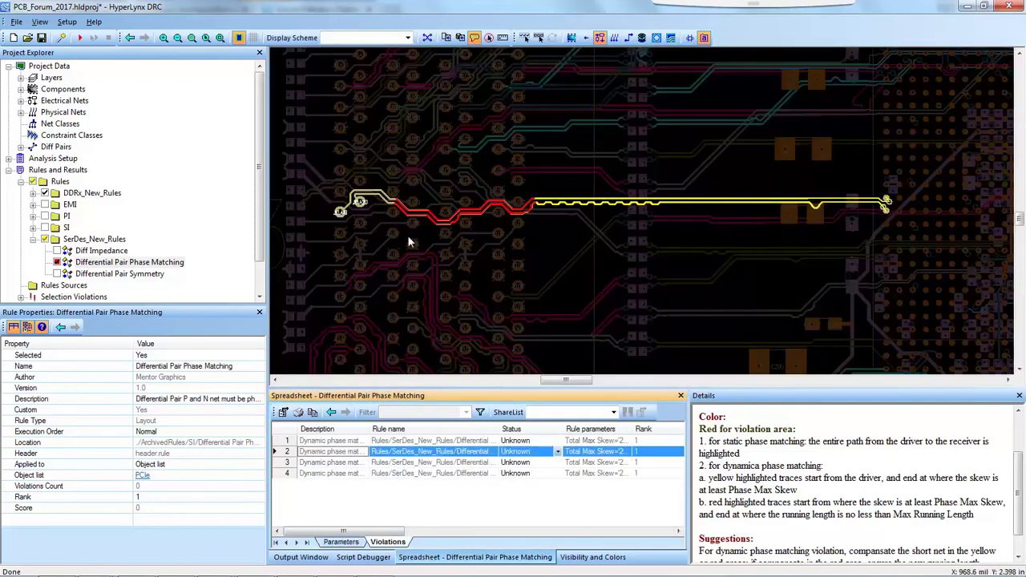
{"action": "left_click", "coordinate": [661, 207]}
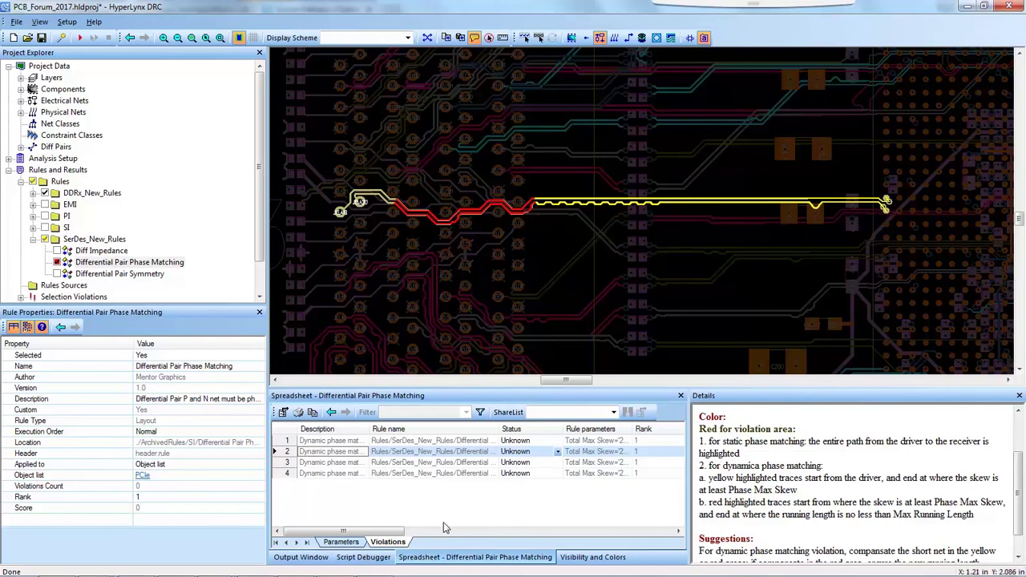
{"action": "left_click", "coordinate": [341, 541]}
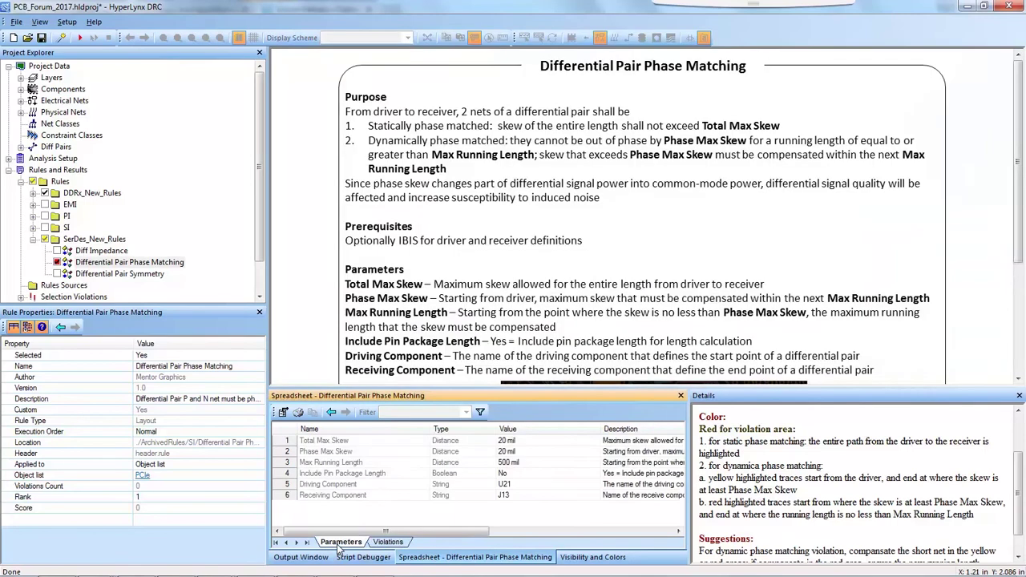
{"action": "scroll", "coordinate": [422, 307], "scroll_direction": "down", "scroll_amount": 3}
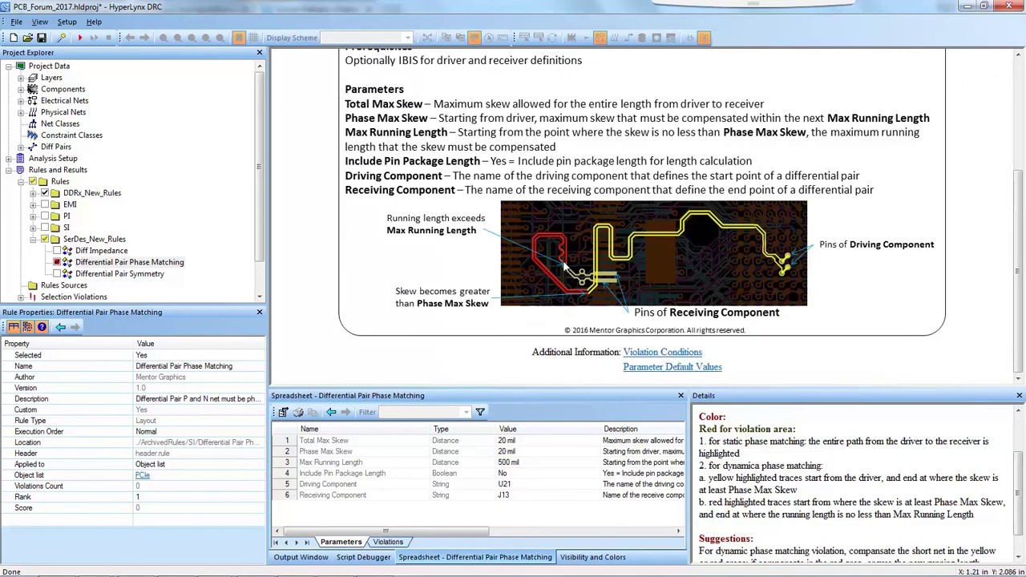
{"action": "left_click", "coordinate": [387, 541]}
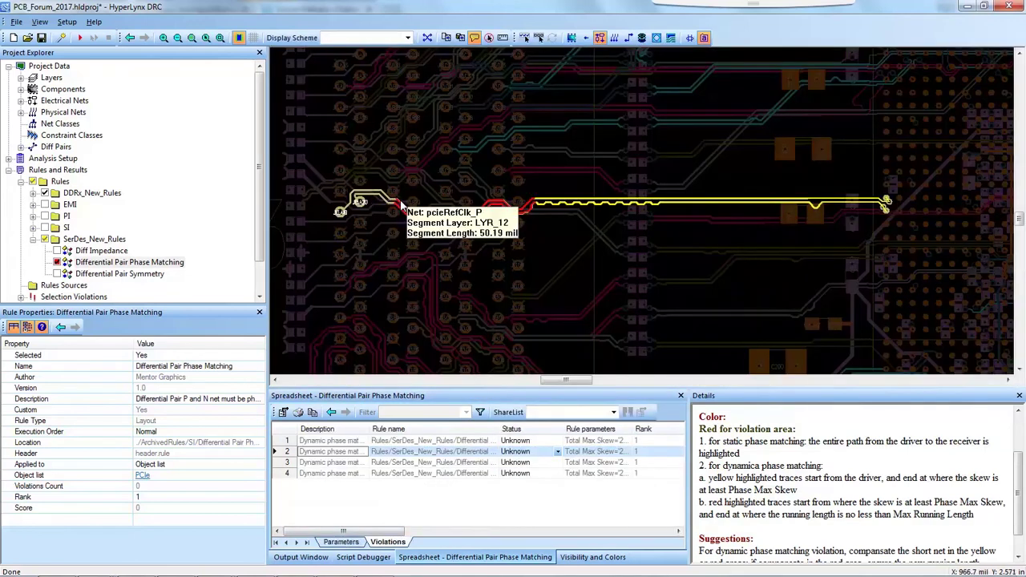
- Highlight violation 3 on the layout, showing its pair red near one end and yellow elsewhere
{"action": "scroll", "coordinate": [398, 200], "scroll_direction": "up", "scroll_amount": 3}
{"action": "scroll", "coordinate": [405, 205], "scroll_direction": "down", "scroll_amount": 3}
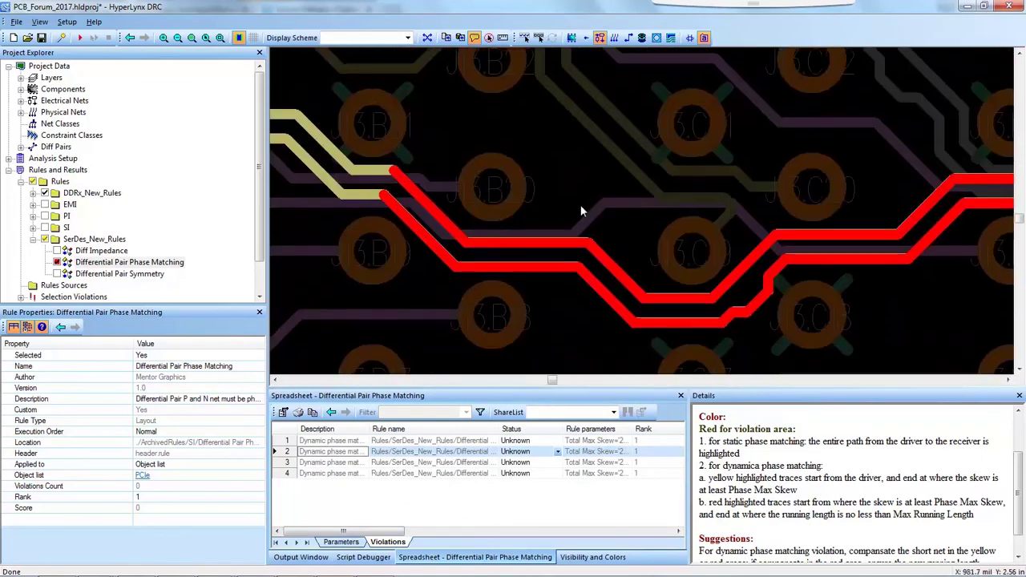
{"action": "left_click", "coordinate": [357, 462]}
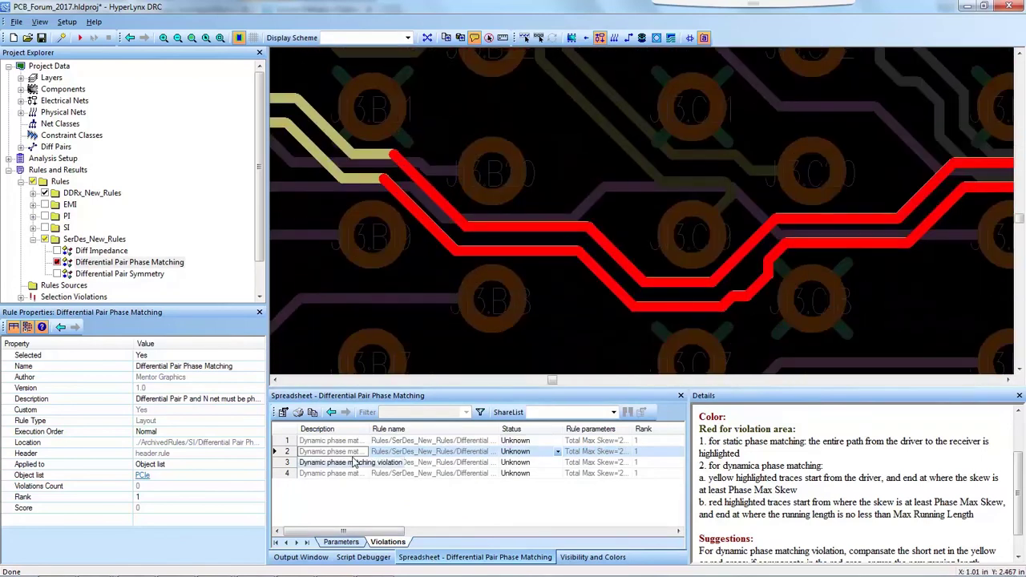
{"action": "left_click", "coordinate": [350, 231]}
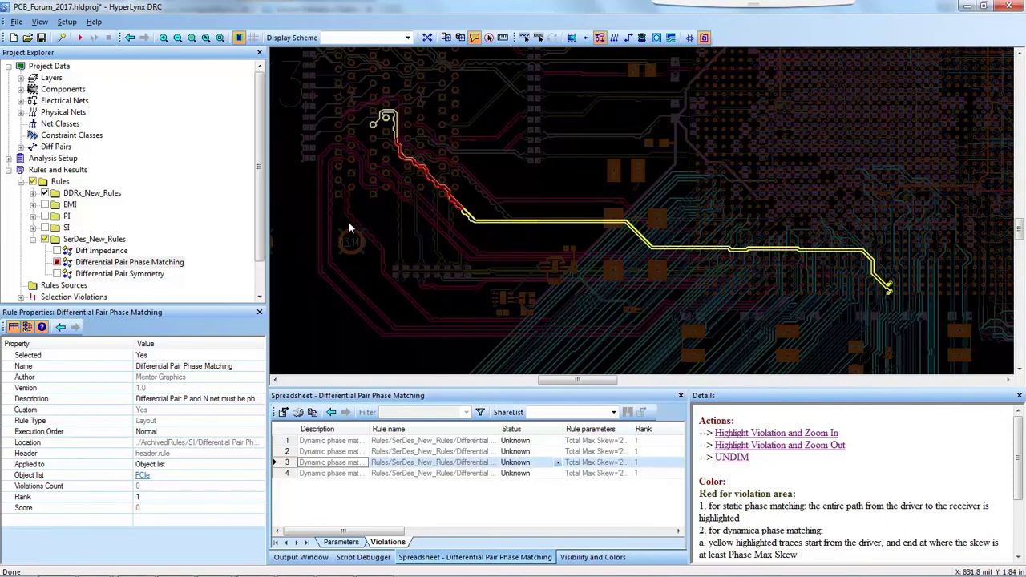